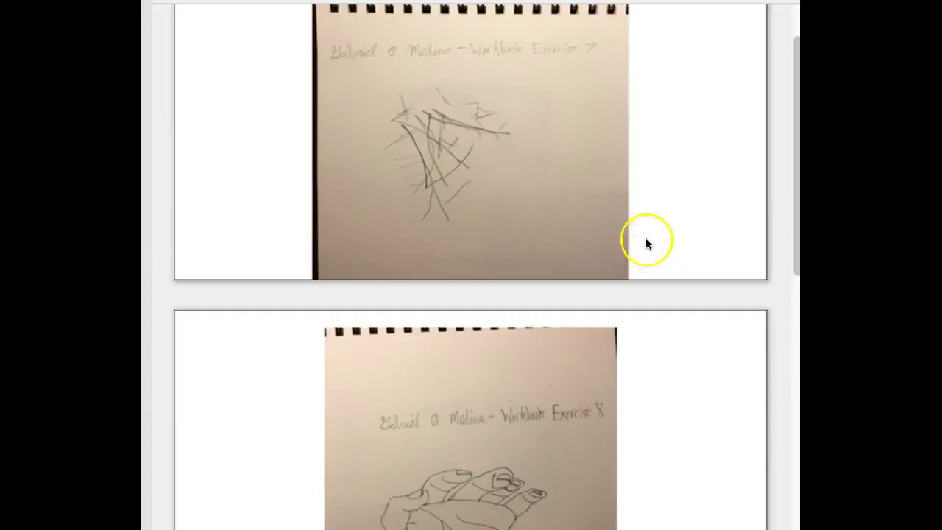
scroll(651, 243, "up", 1)
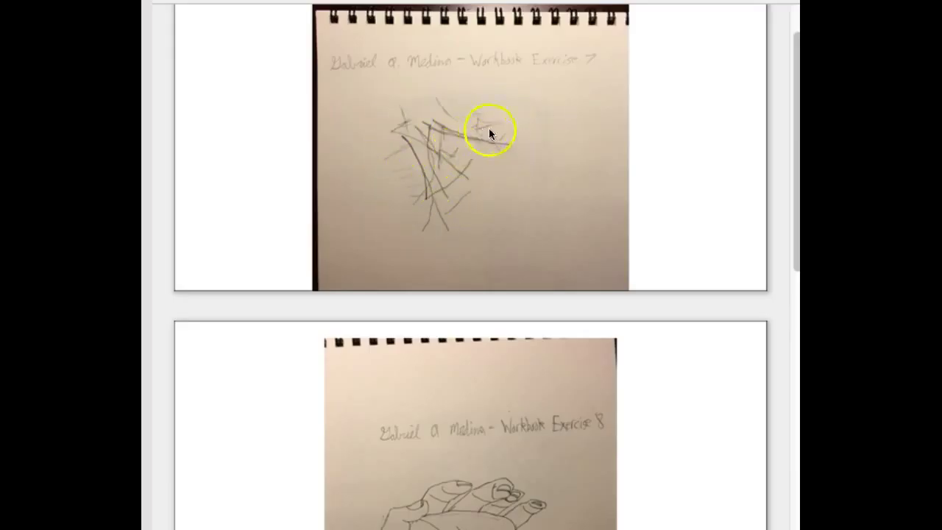
scroll(496, 192, "down", 3)
scroll(499, 198, "down", 3)
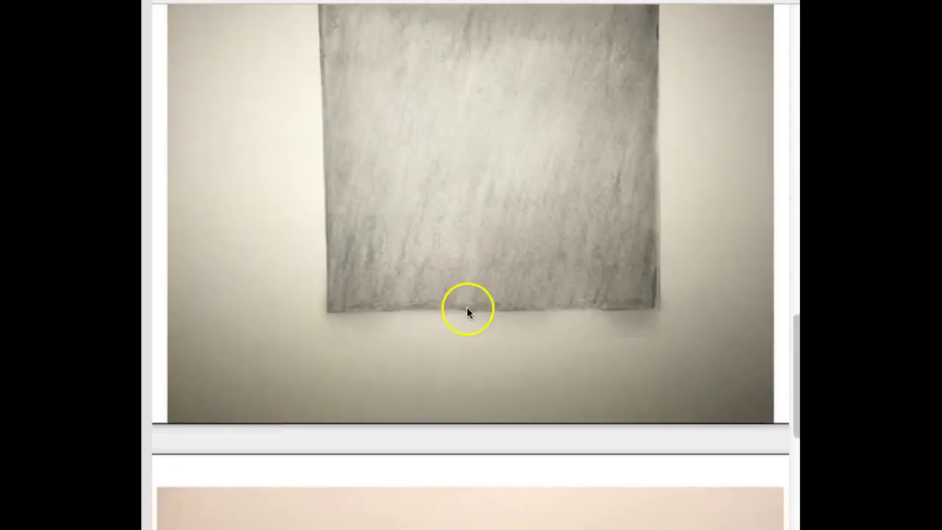
scroll(483, 279, "down", 1)
scroll(458, 300, "down", 2)
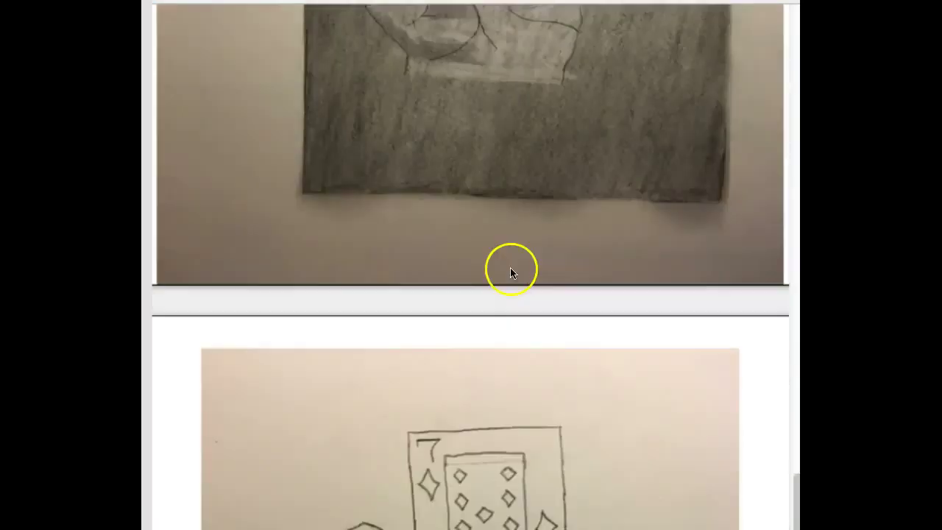
scroll(511, 269, "down", 3)
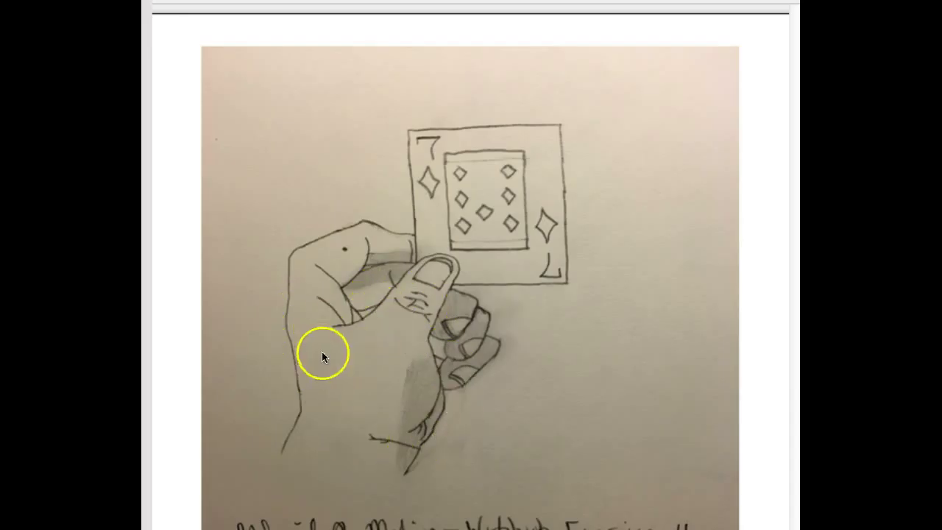
scroll(439, 264, "up", 2)
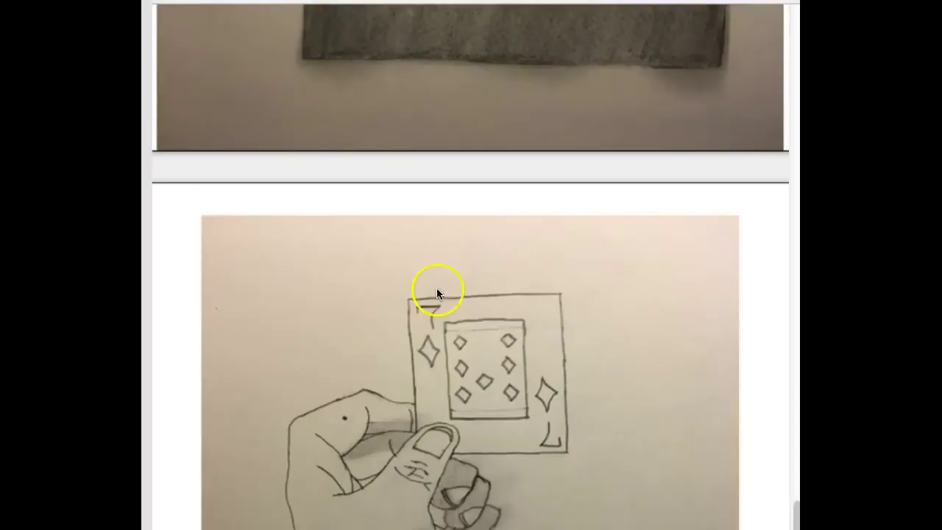
scroll(437, 288, "up", 3)
scroll(465, 298, "up", 2)
scroll(515, 276, "down", 4)
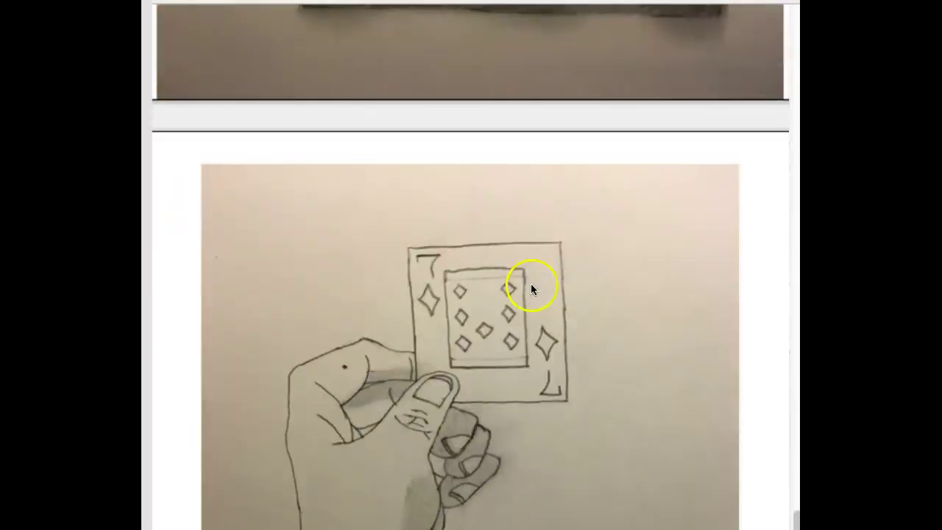
scroll(515, 294, "down", 1)
scroll(465, 313, "down", 1)
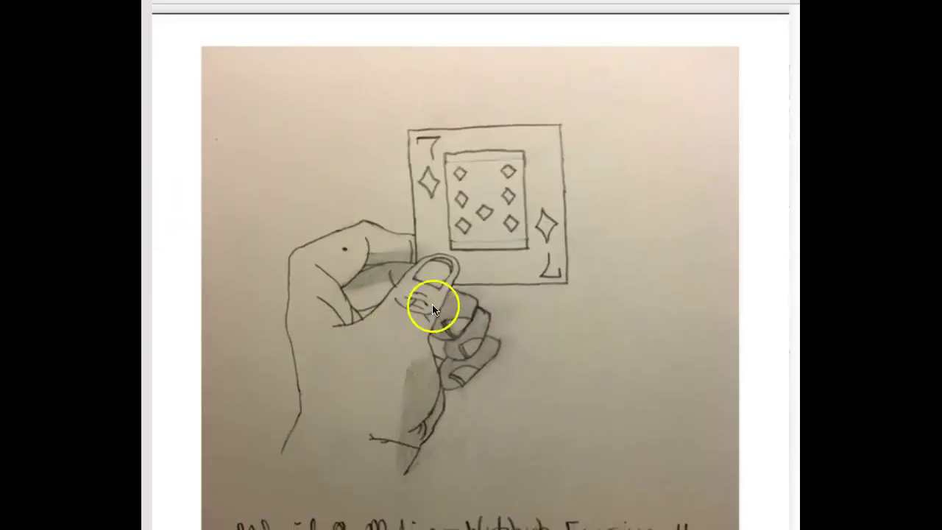
scroll(410, 282, "up", 4)
scroll(403, 307, "up", 1)
scroll(428, 348, "down", 3)
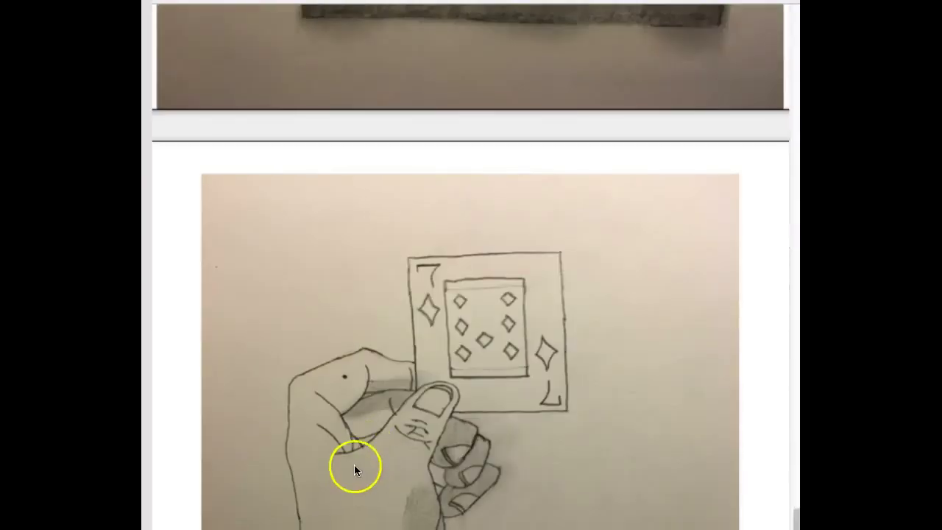
scroll(507, 239, "up", 3)
scroll(482, 279, "down", 5)
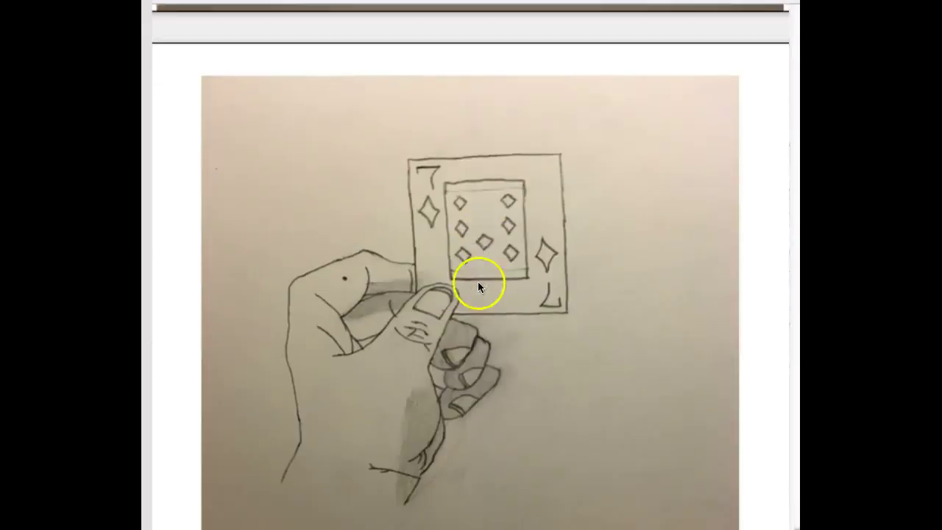